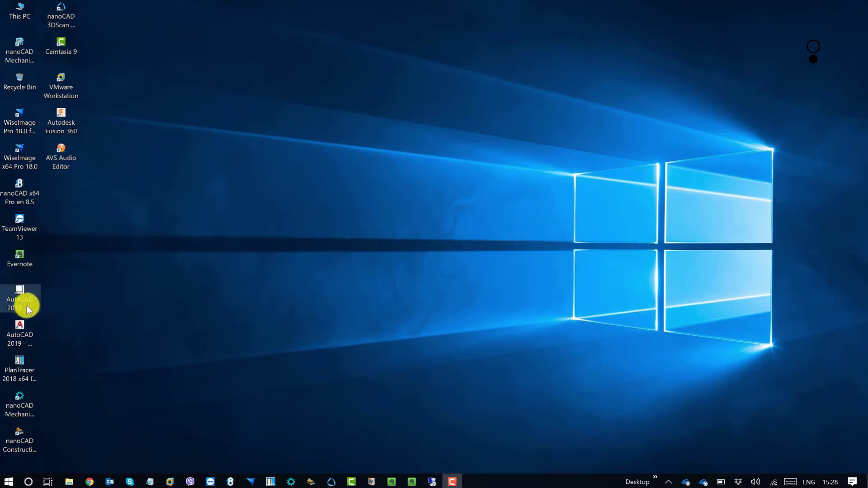
pyautogui.click(22, 333)
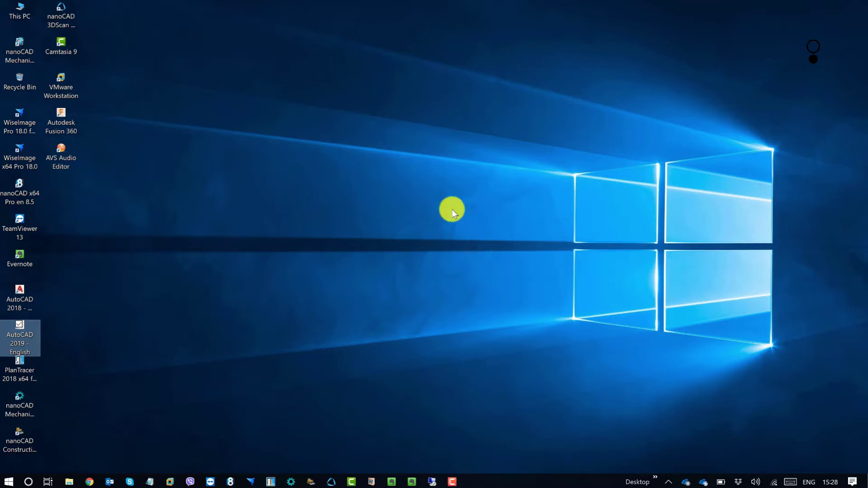
pyautogui.rightClick(444, 187)
pyautogui.click(367, 218)
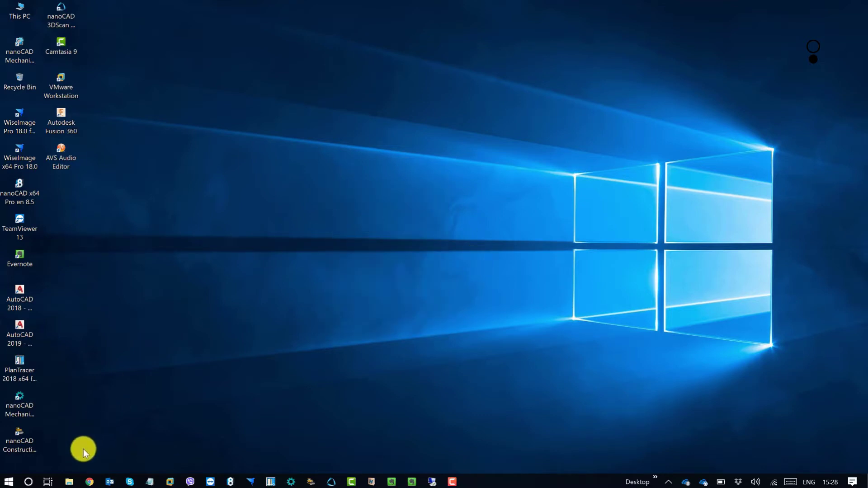
# Step: Run the installer WiAcProx6419.0(3462.1877.431).exe from Local Disk (D:) as administrator
pyautogui.click(69, 481)
pyautogui.click(419, 296)
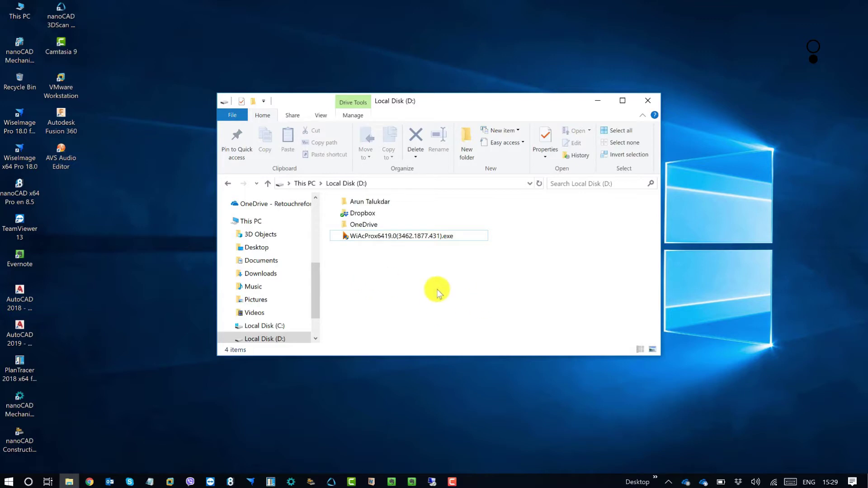
pyautogui.rightClick(433, 237)
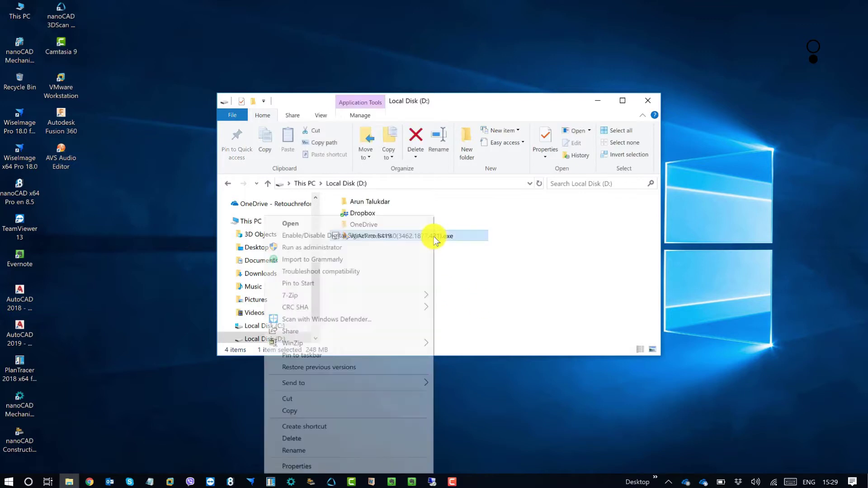
pyautogui.click(345, 251)
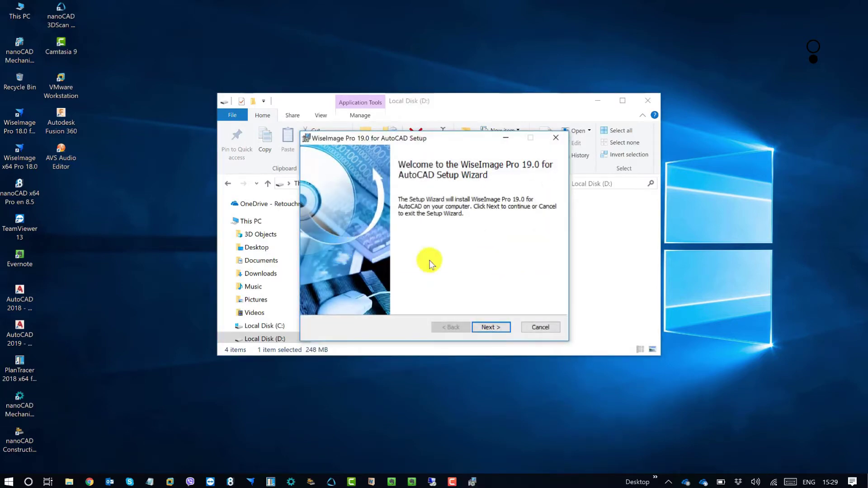
# Step: Proceed past the setup welcome page, accept the terms of the End-User License Agreement and continue to the customer information
pyautogui.click(492, 327)
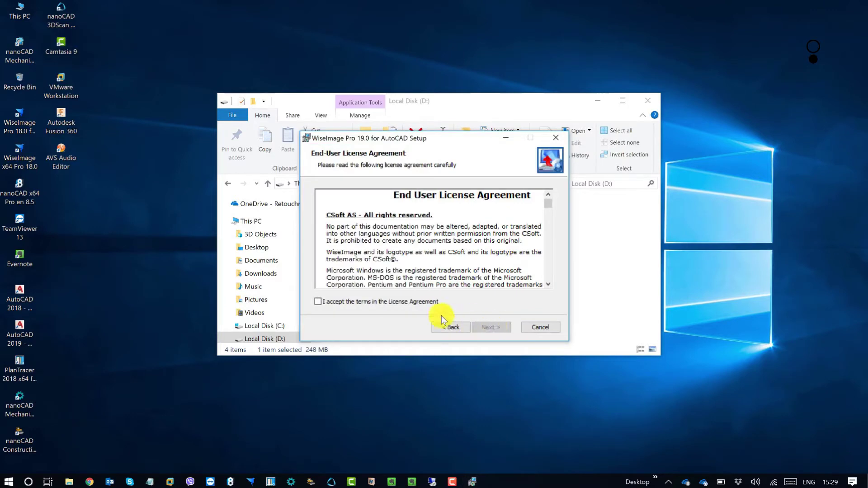
pyautogui.click(405, 302)
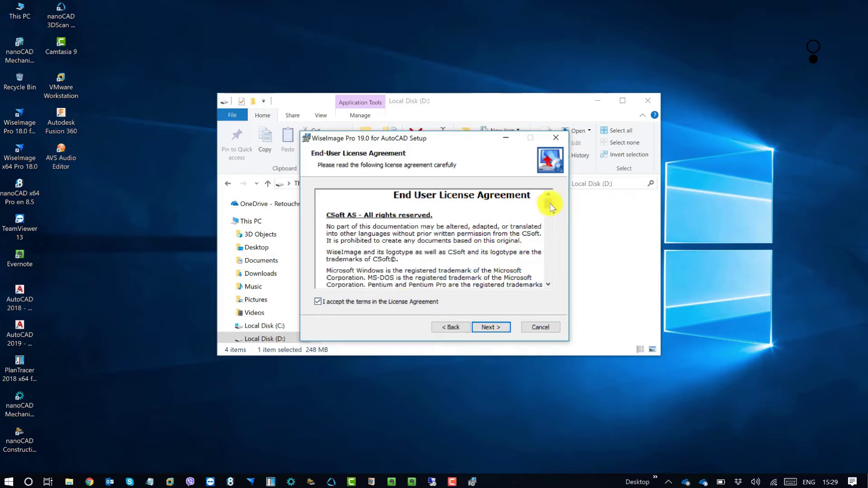
pyautogui.moveTo(550, 204); pyautogui.dragTo(549, 279)
pyautogui.click(492, 326)
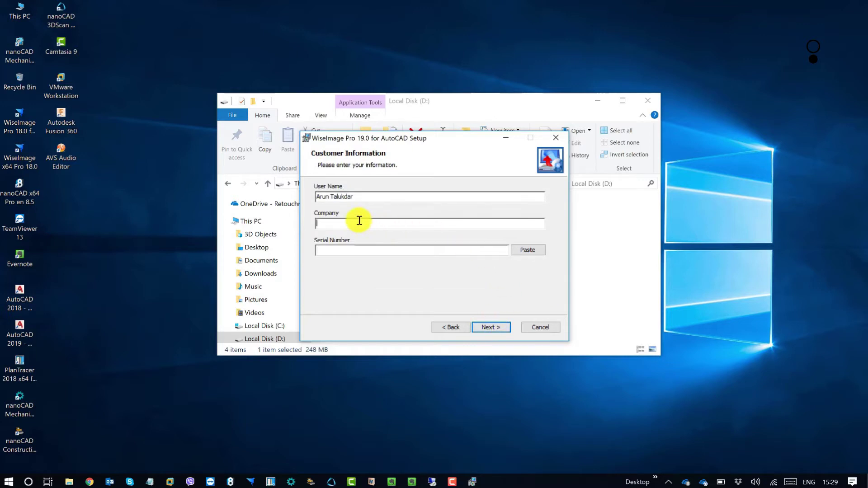
# Step: Enter CSoft AS as the company, paste the product serial number and continue to the destination folder
pyautogui.write('CSoft AS')
pyautogui.click(392, 251)
pyautogui.click(527, 250)
pyautogui.click(435, 251)
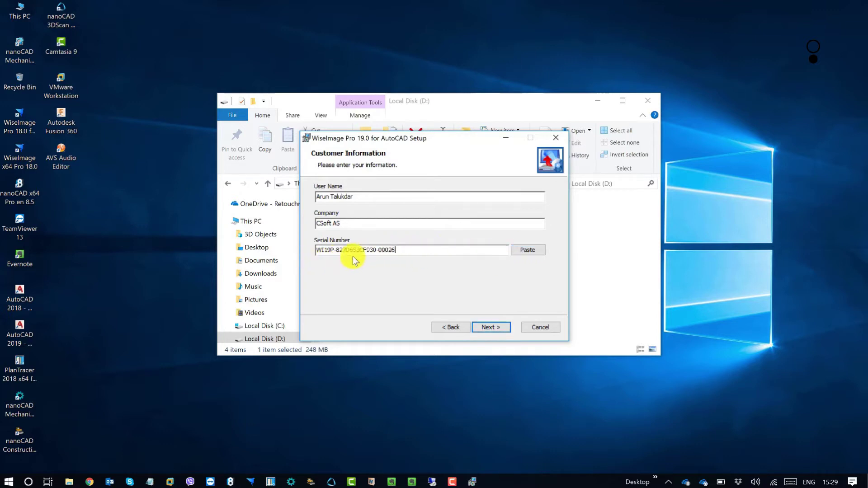
pyautogui.moveTo(417, 135); pyautogui.dragTo(507, 147)
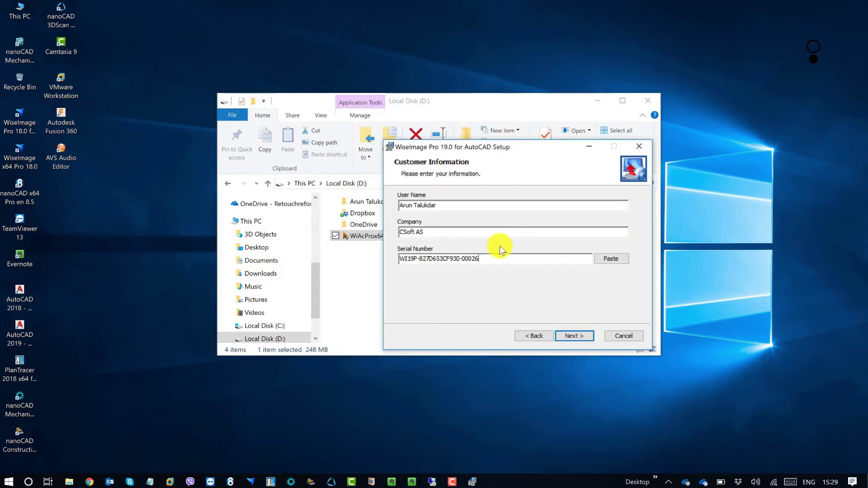
pyautogui.click(574, 335)
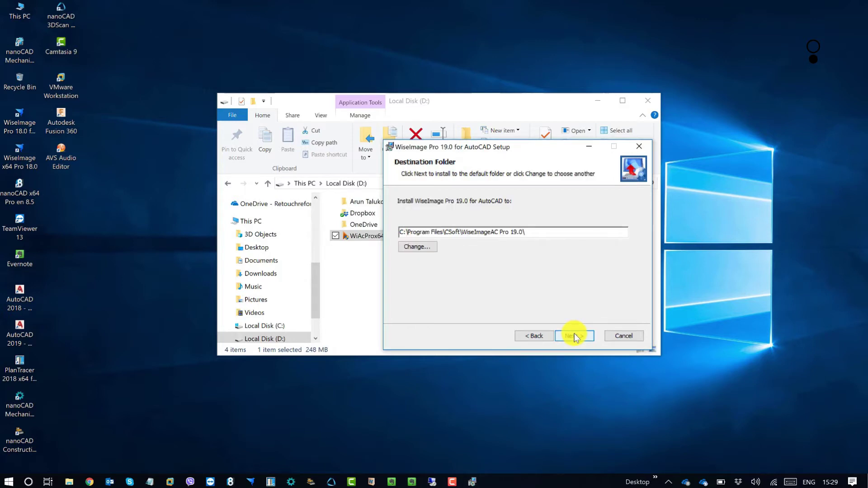
pyautogui.click(414, 246)
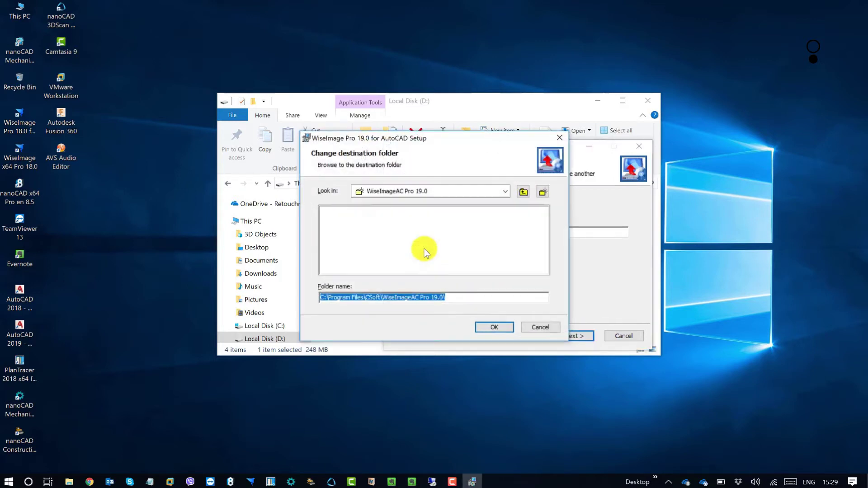
pyautogui.moveTo(428, 141); pyautogui.dragTo(268, 58)
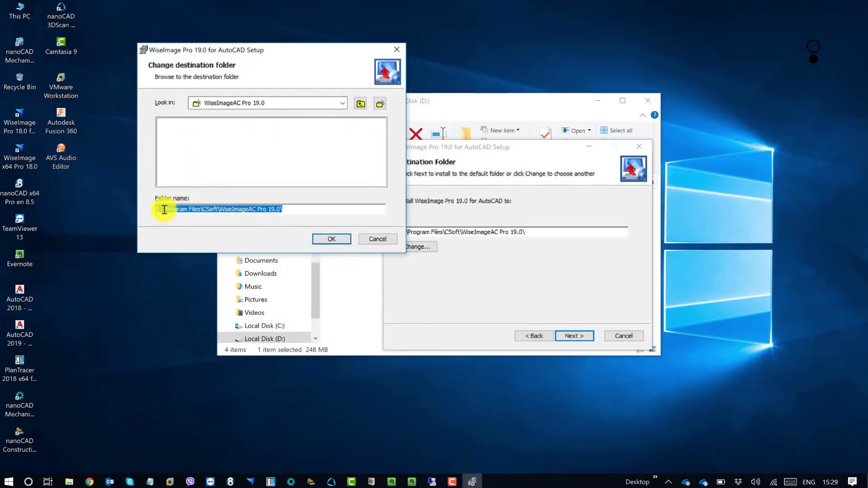
pyautogui.click(378, 238)
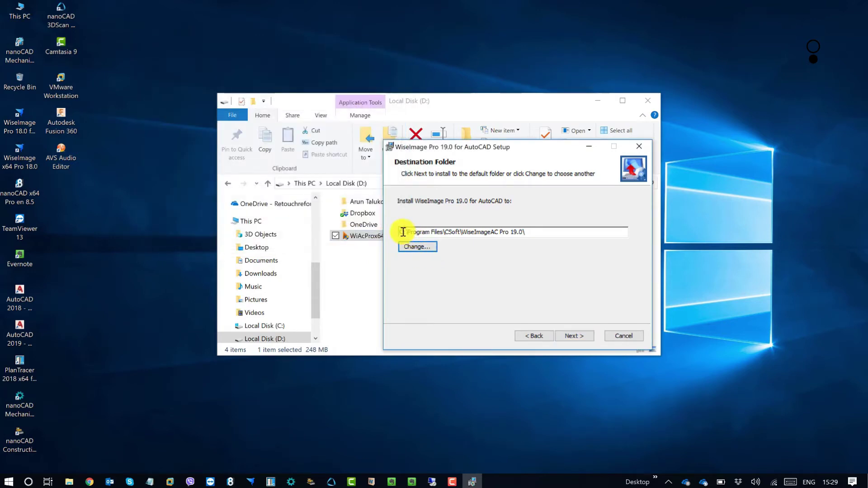
# Step: Keep the default destination folder C:\Program Files\CSoft\WiseImageAC Pro 19.0\ and continue to the custom setup
pyautogui.click(403, 231)
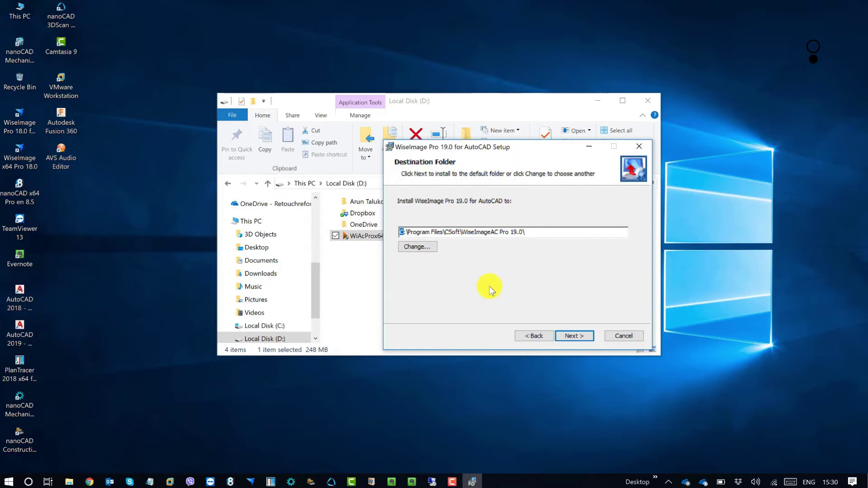
pyautogui.moveTo(522, 151); pyautogui.dragTo(598, 217)
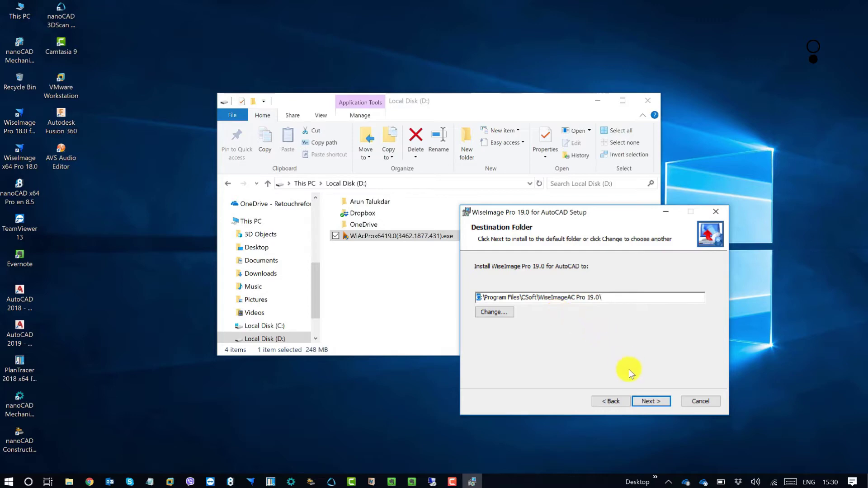
pyautogui.click(624, 299)
pyautogui.click(650, 401)
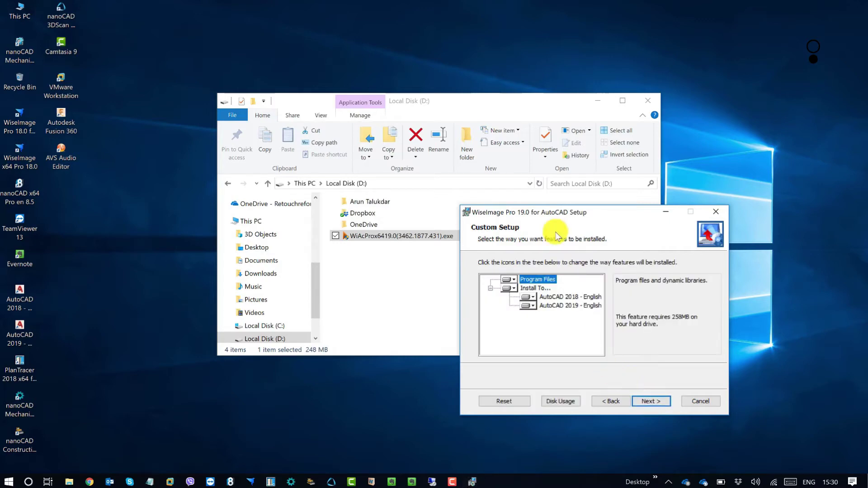
# Step: Minimize the file window, check the AutoCAD 2018 and 2019 features, and set AutoCAD 2018 - English to "Entire feature will be unavailable"
pyautogui.click(598, 103)
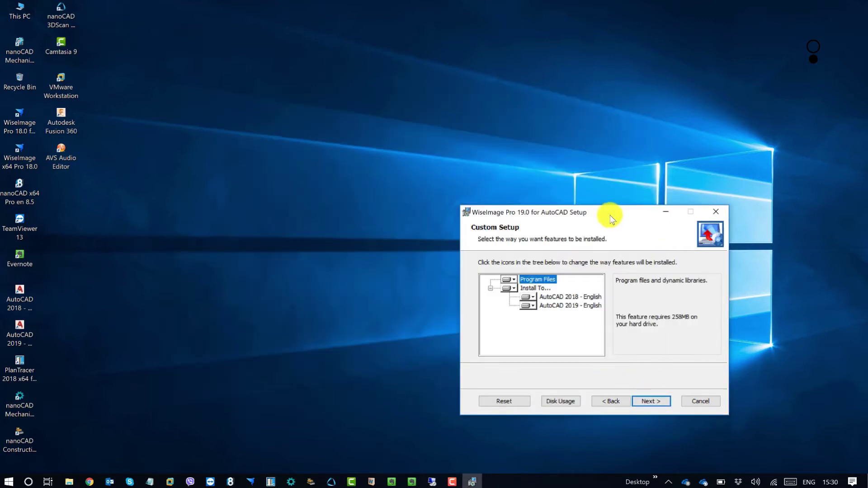
pyautogui.moveTo(611, 220); pyautogui.dragTo(438, 107)
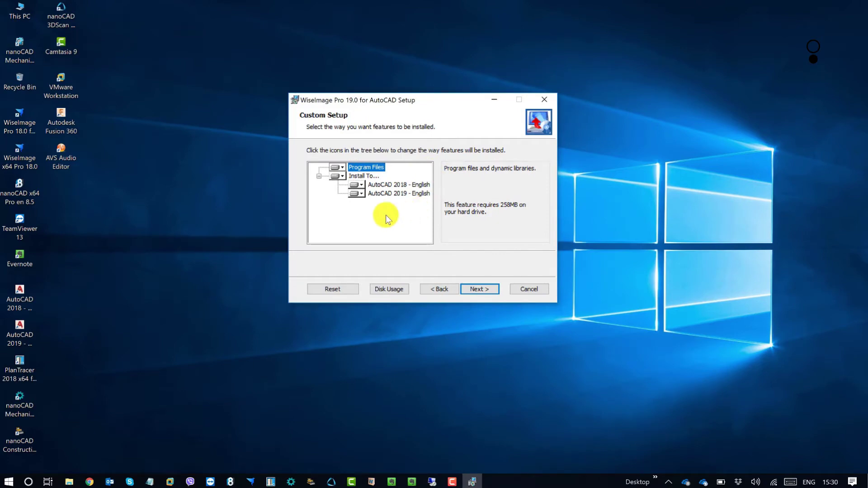
pyautogui.click(398, 185)
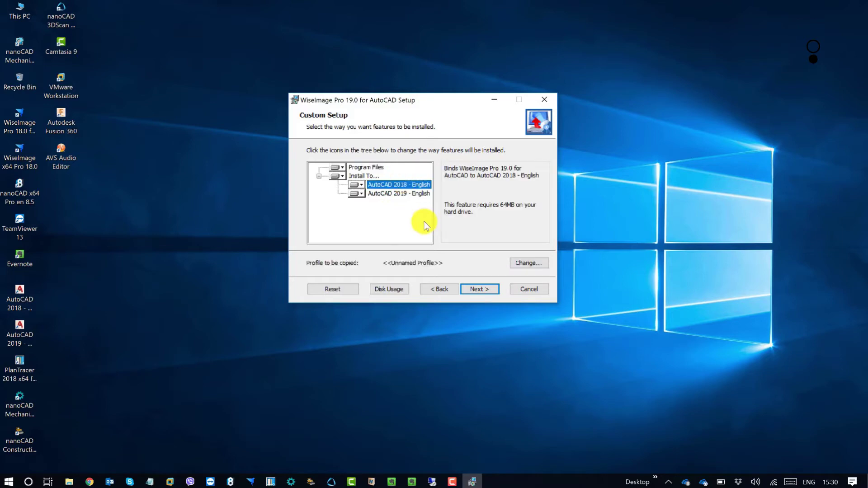
pyautogui.click(408, 194)
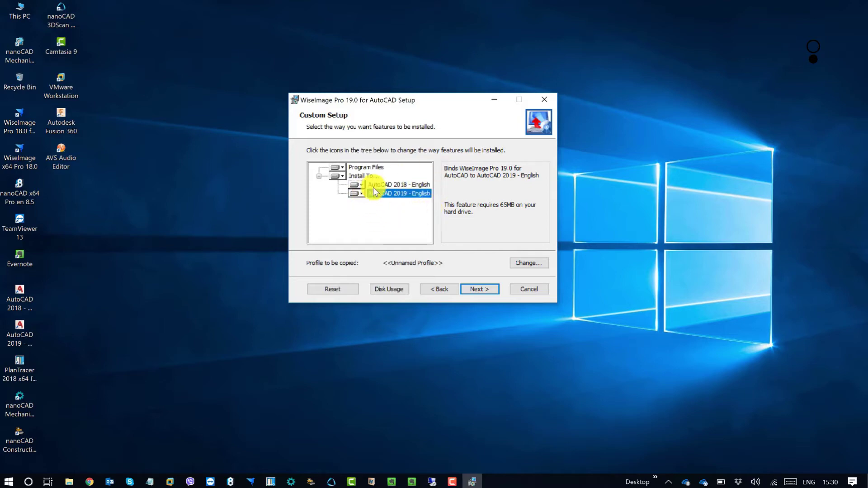
pyautogui.click(406, 184)
pyautogui.click(409, 193)
pyautogui.click(381, 183)
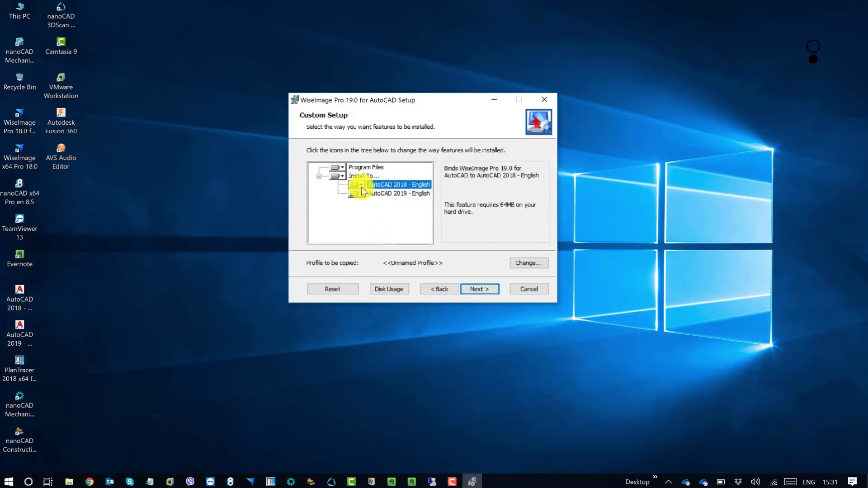
pyautogui.click(360, 184)
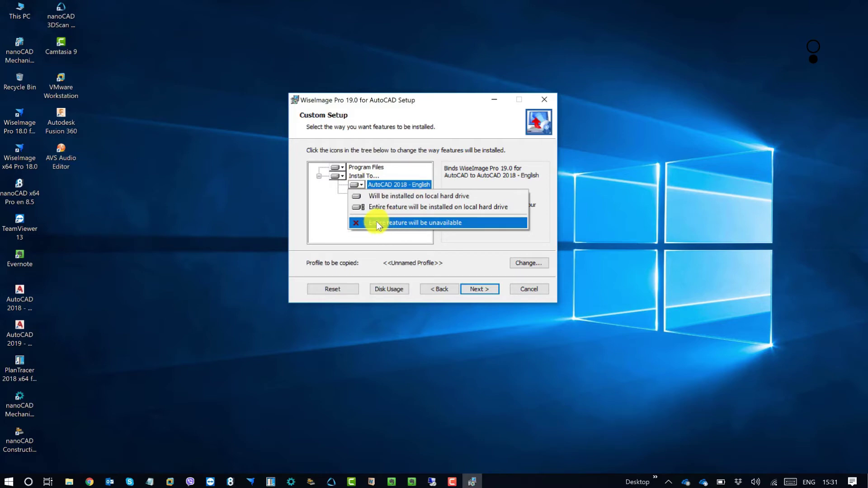
pyautogui.click(412, 223)
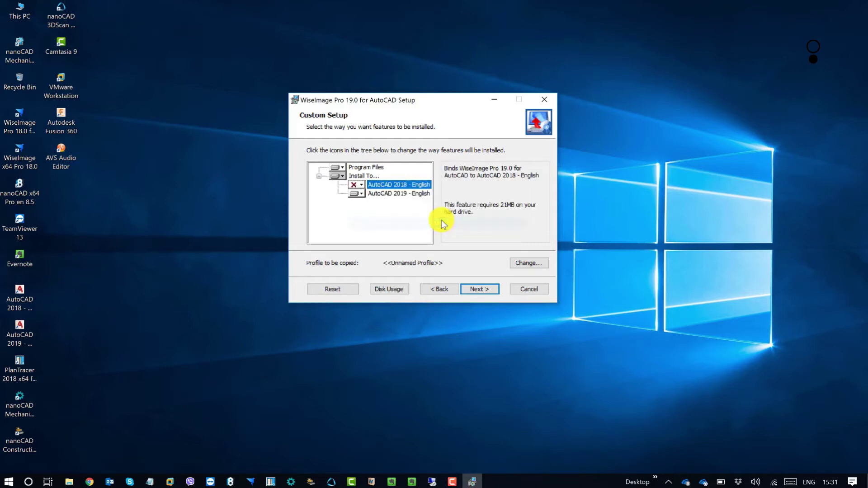
# Step: Confirm <<Unnamed Profile>> as the profile to copy for the AutoCAD 2019 - English feature
pyautogui.click(398, 194)
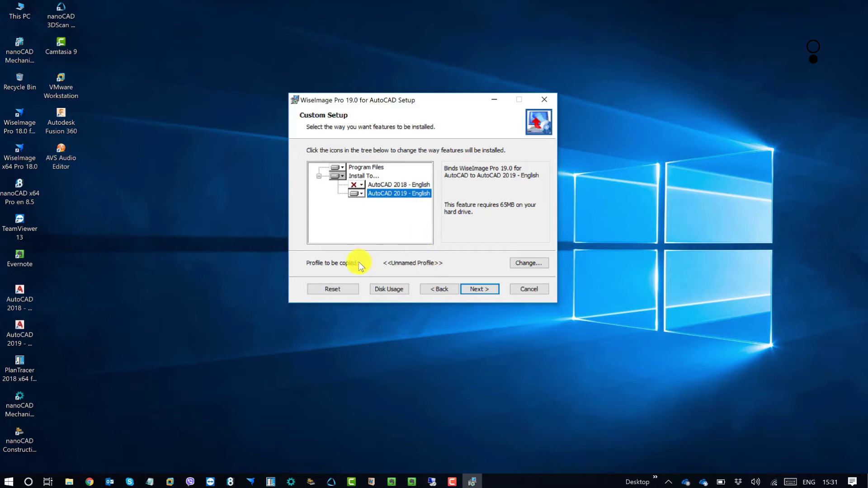
pyautogui.click(533, 267)
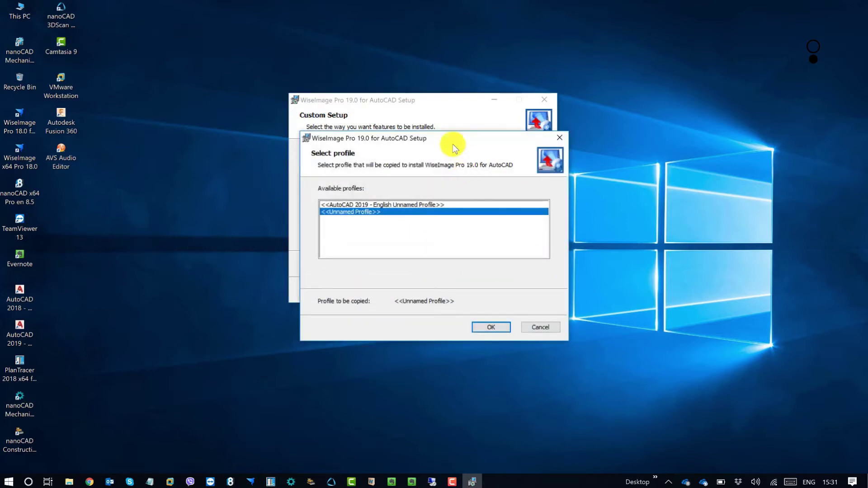
pyautogui.moveTo(452, 143); pyautogui.dragTo(675, 70)
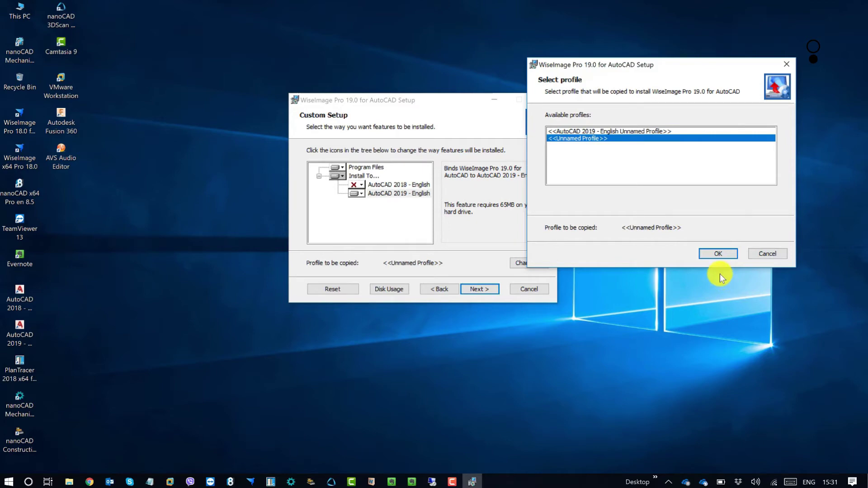
pyautogui.click(719, 253)
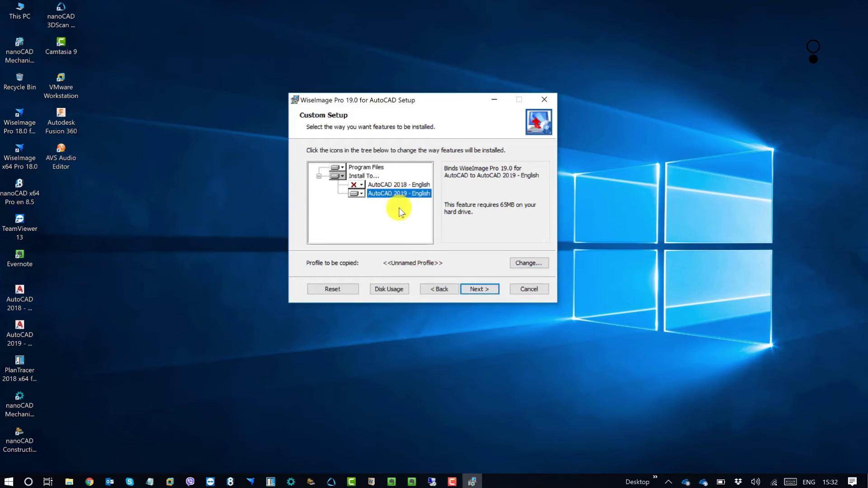
# Step: Install WiseImage Pro 19.0 for AutoCAD and move its desktop shortcut to the end of the second icon column
pyautogui.click(479, 289)
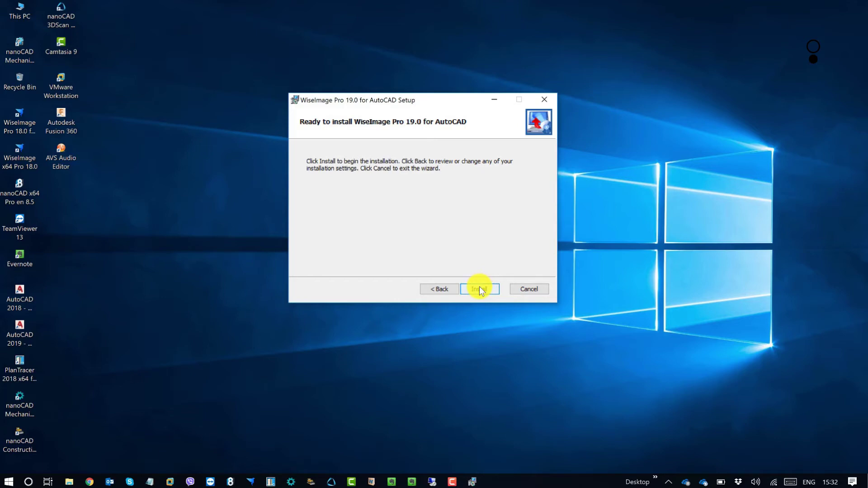
pyautogui.click(479, 289)
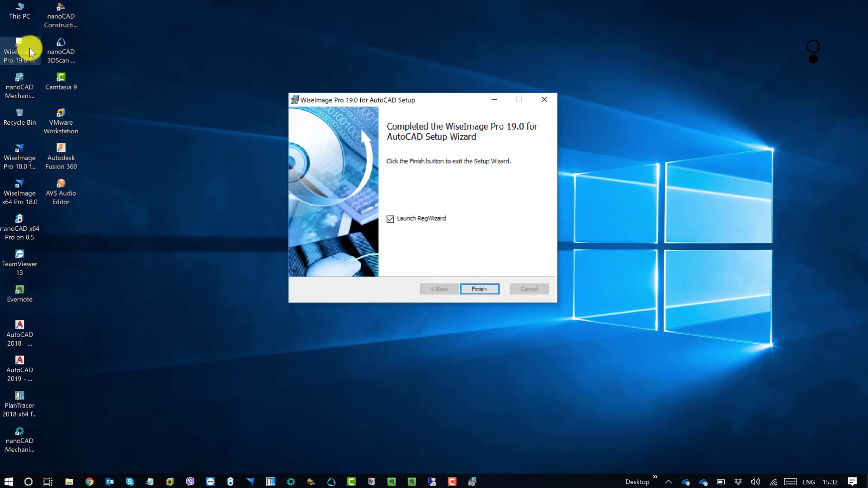
pyautogui.moveTo(25, 57); pyautogui.dragTo(102, 229)
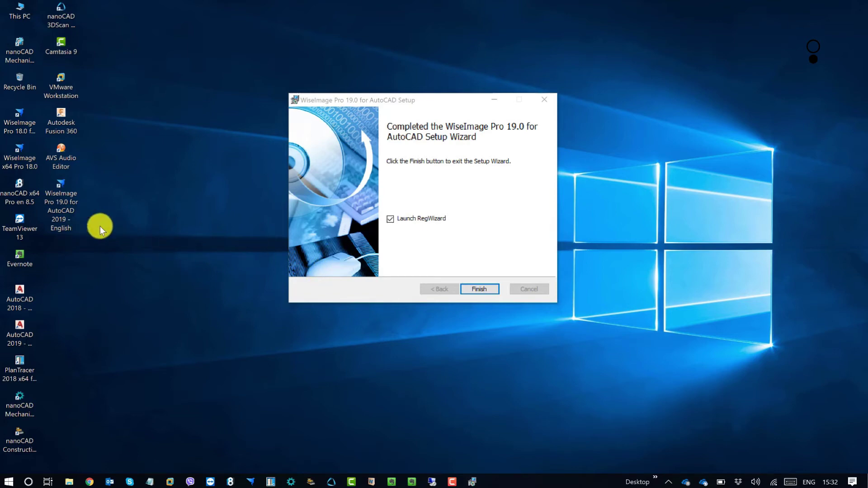
# Step: Finish the setup with Launch RegWizard enabled, choose Connect to License Server as the registration method and continue
pyautogui.click(479, 288)
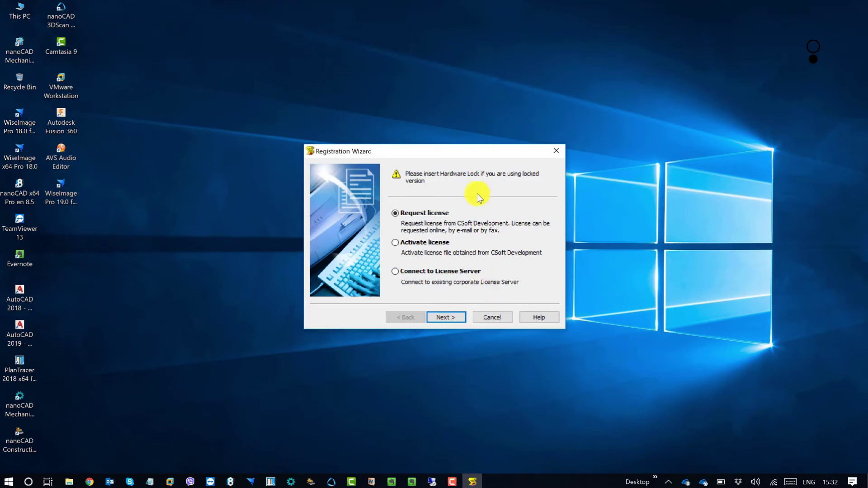
pyautogui.moveTo(457, 149); pyautogui.dragTo(521, 115)
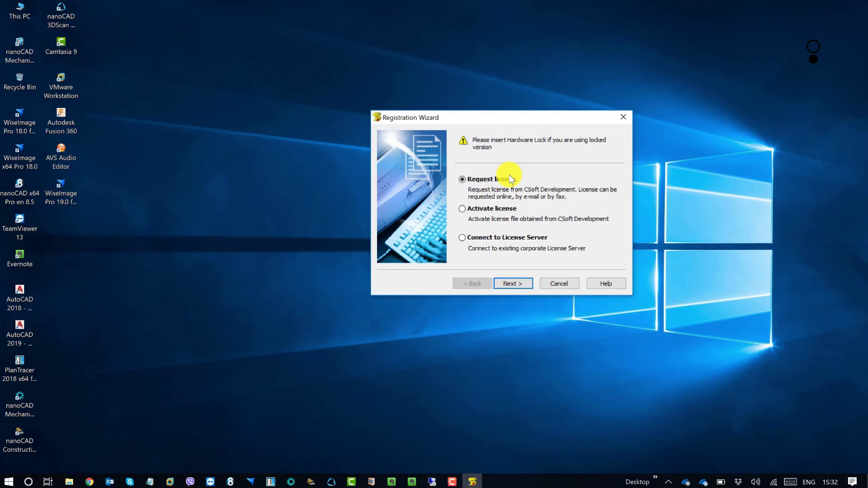
pyautogui.moveTo(508, 118); pyautogui.dragTo(506, 140)
pyautogui.click(493, 253)
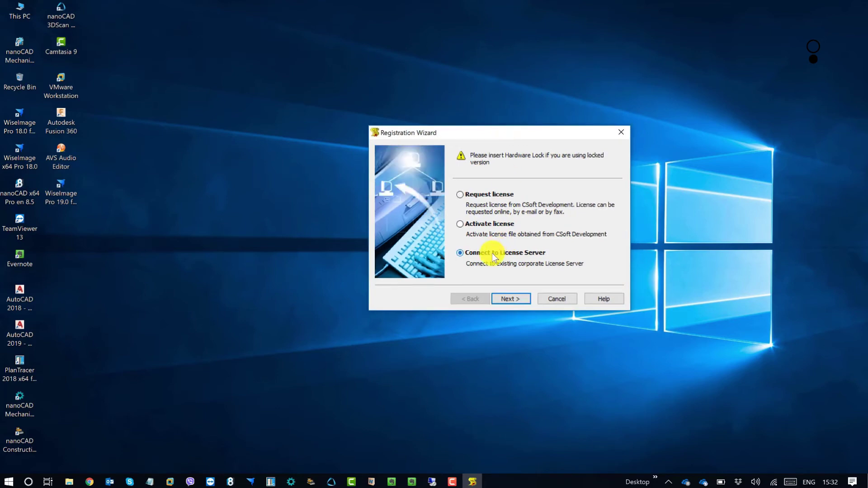
pyautogui.click(513, 299)
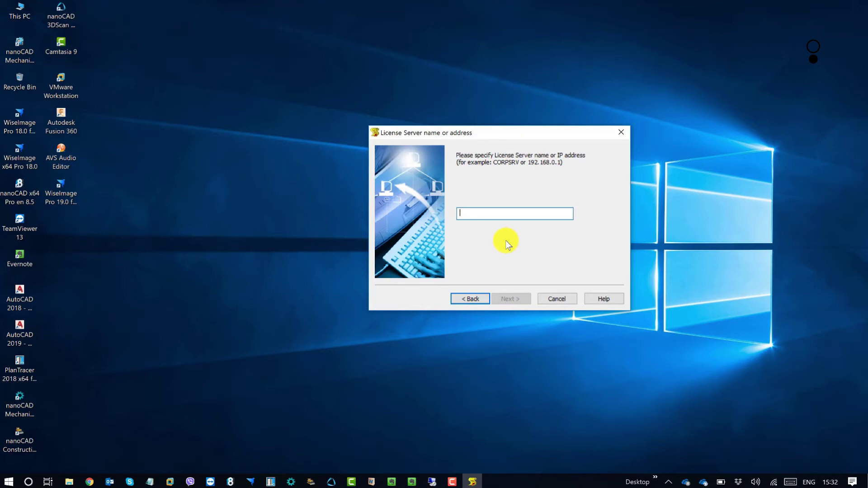
# Step: Register with the license server at 192.168.1.118, confirm adding it to the server list and finish RegWizard
pyautogui.write('192')
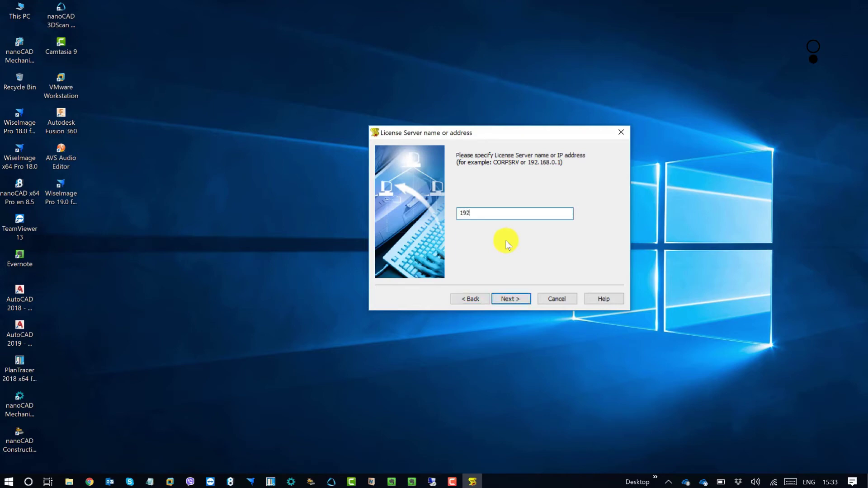
pyautogui.write('.168.1.118')
pyautogui.click(510, 299)
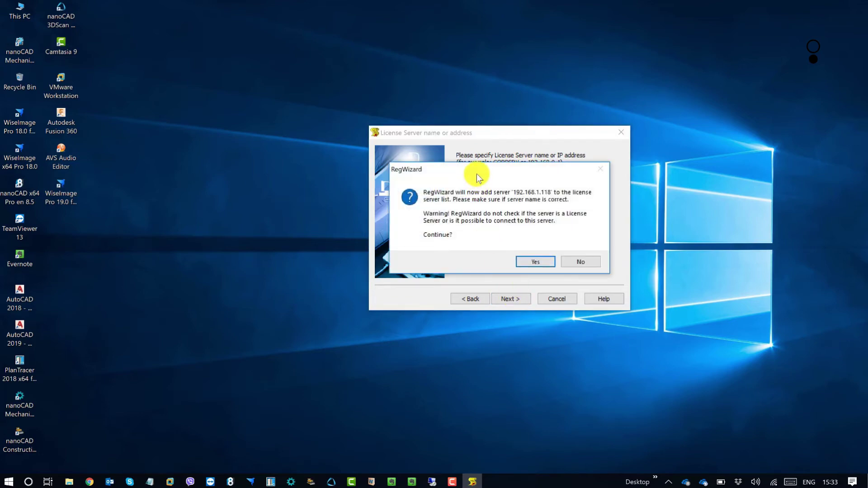
pyautogui.moveTo(477, 173); pyautogui.dragTo(598, 83)
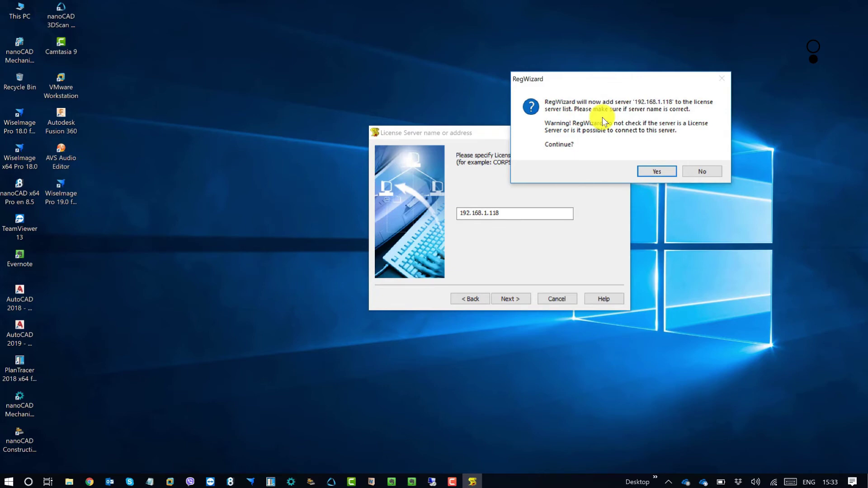
pyautogui.click(655, 171)
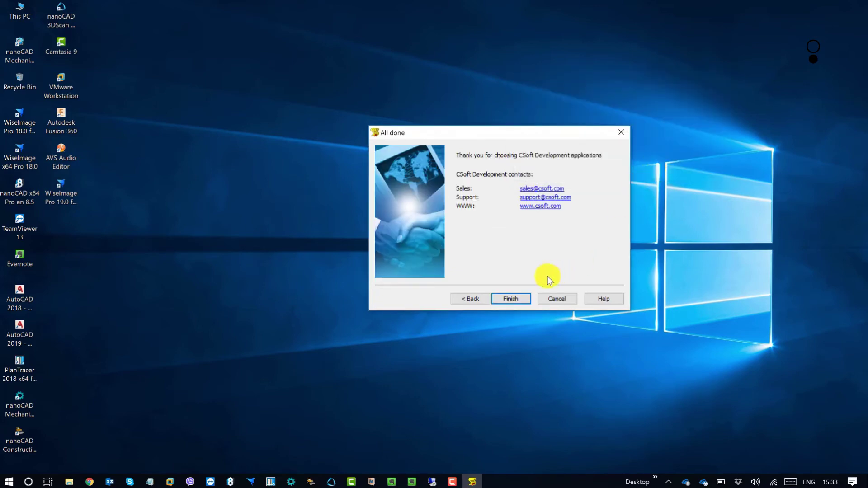
pyautogui.click(511, 298)
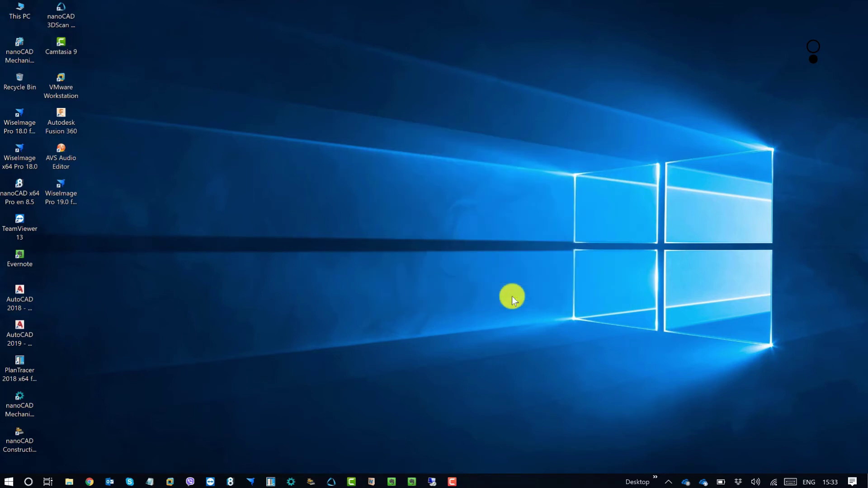
# Step: Refresh the desktop and launch WiseImage Pro 19.0 for AutoCAD from its desktop shortcut
pyautogui.rightClick(408, 149)
pyautogui.click(342, 177)
pyautogui.click(68, 195)
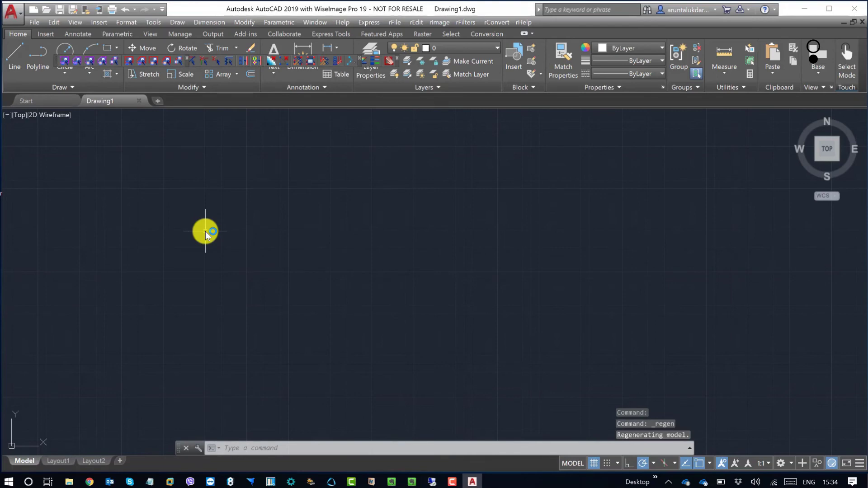
pyautogui.click(428, 348)
pyautogui.click(346, 264)
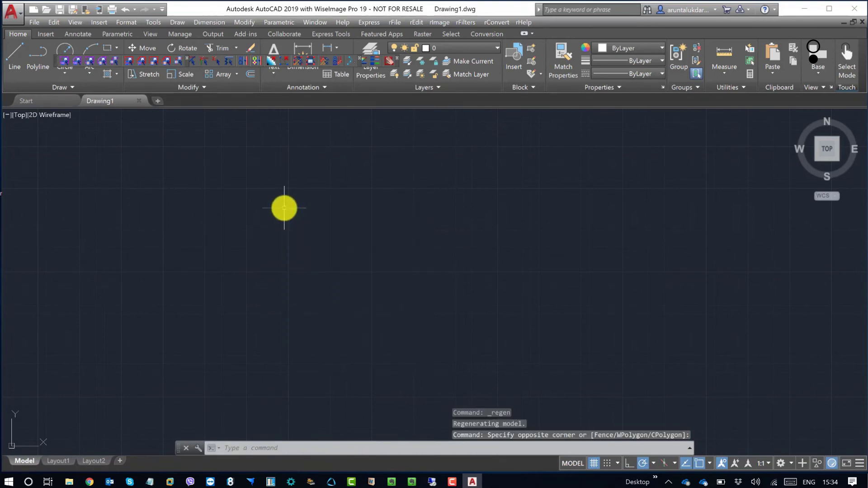
pyautogui.scroll(-3, 346, 215)
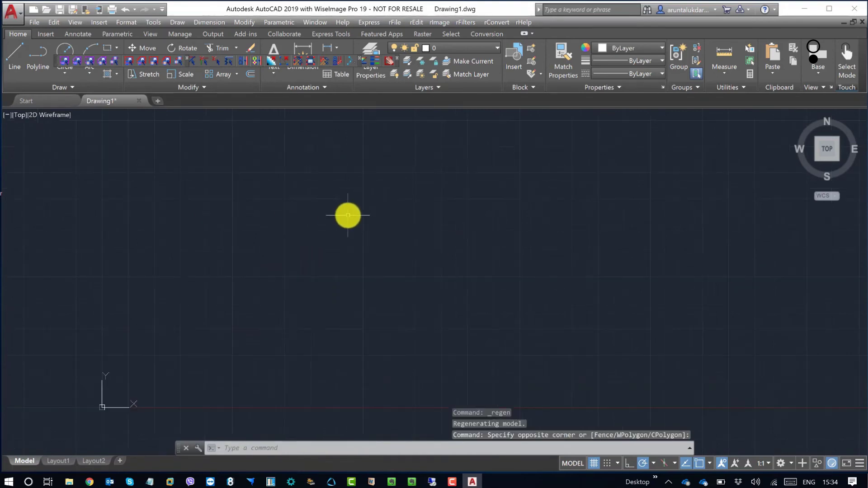
pyautogui.scroll(2, 388, 235)
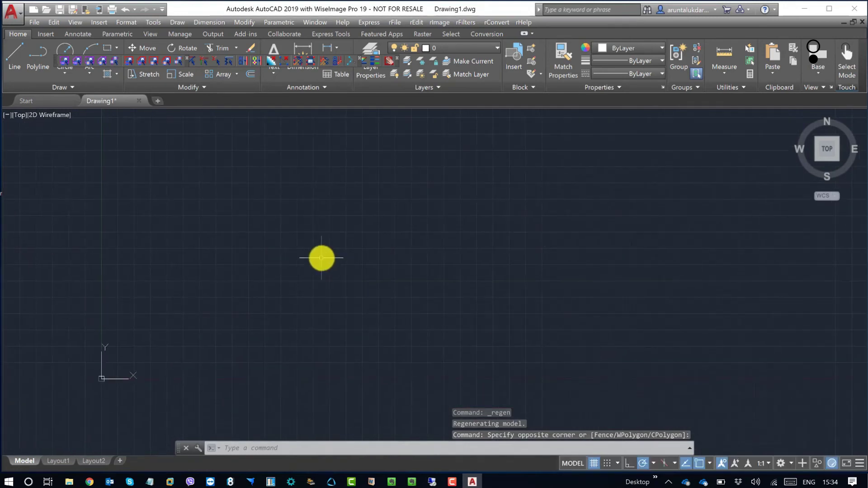
pyautogui.moveTo(465, 248)
pyautogui.mouseDown(button='middle')
pyautogui.moveTo(479, 250)
pyautogui.moveTo(407, 265)
pyautogui.mouseUp(button='middle')
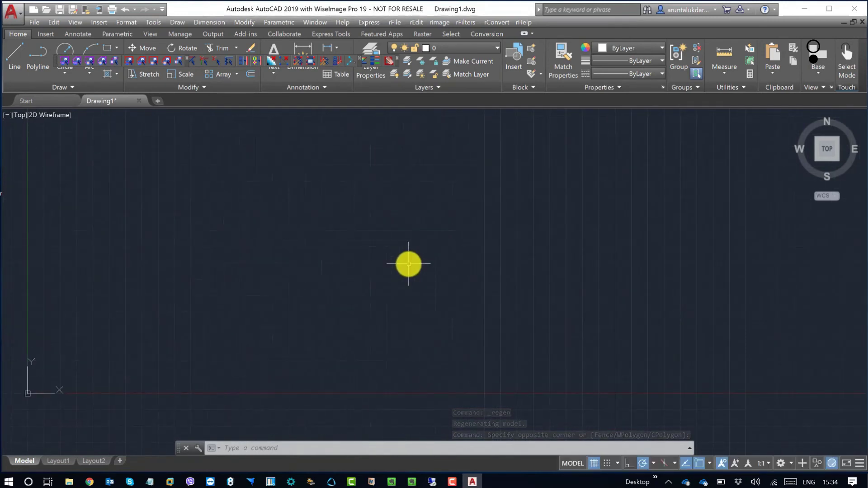
# Step: Examine the raster editing, selection and conversion tools that WiseImage adds to AutoCAD 2019
pyautogui.click(389, 22)
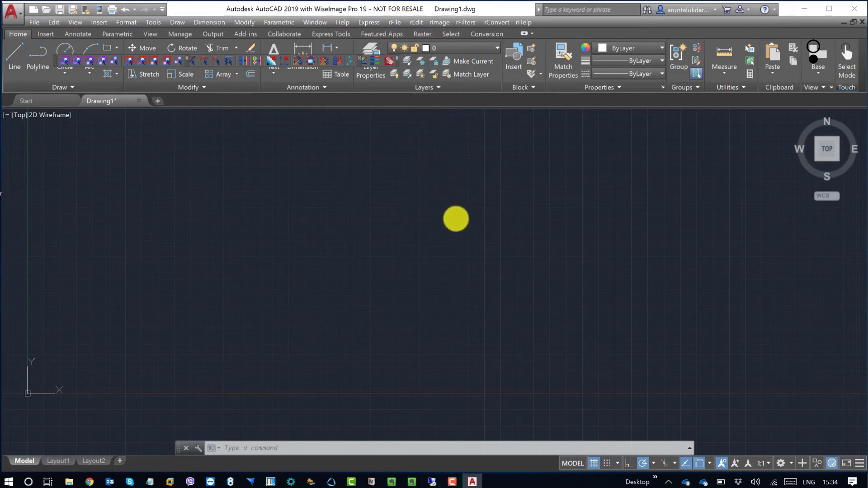
pyautogui.click(455, 219)
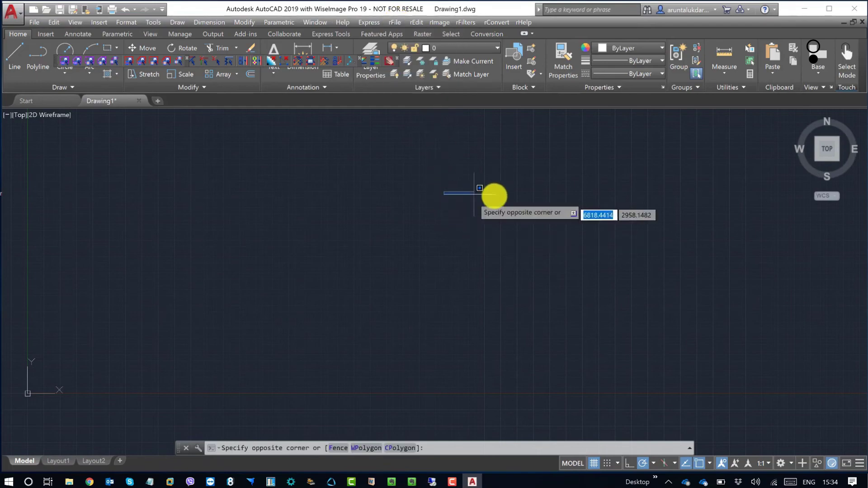
pyautogui.press('Escape')
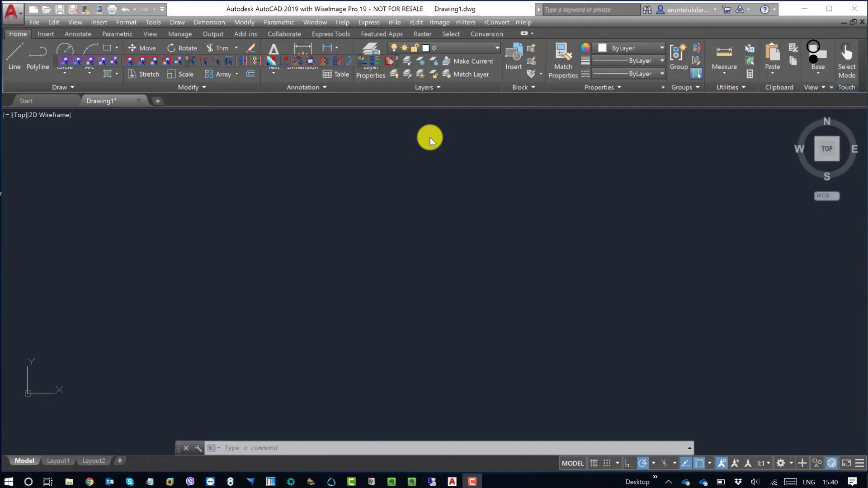
pyautogui.click(422, 34)
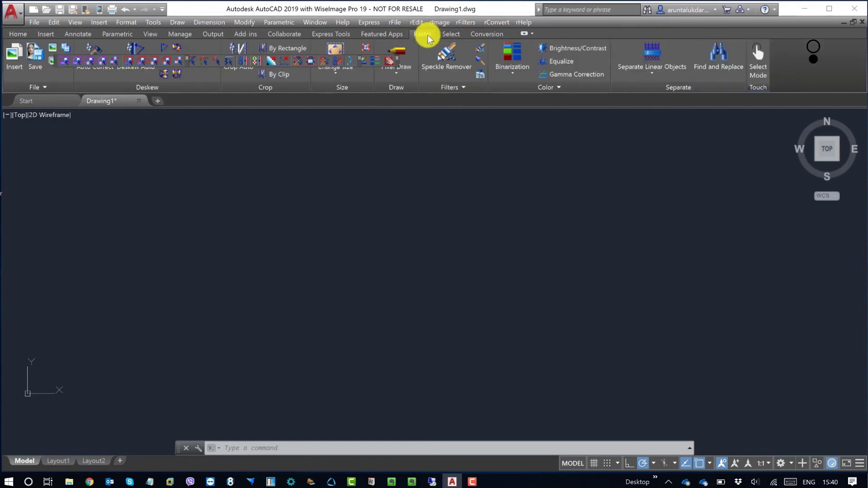
pyautogui.click(450, 34)
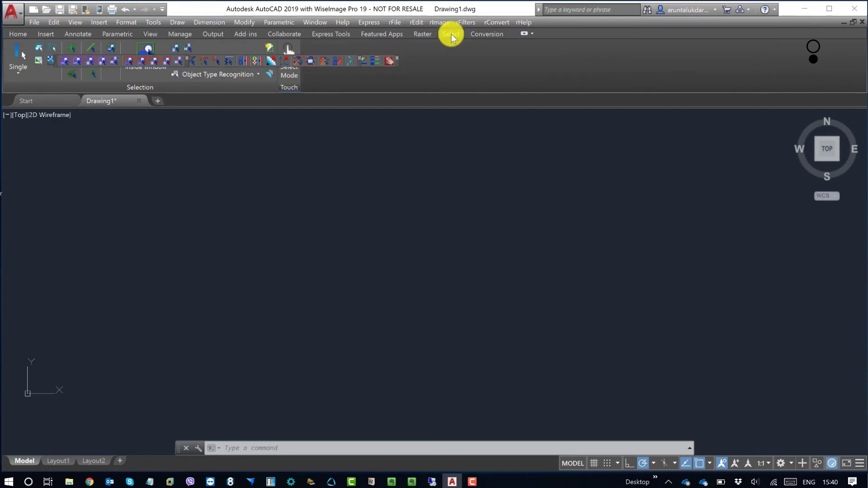
pyautogui.click(492, 33)
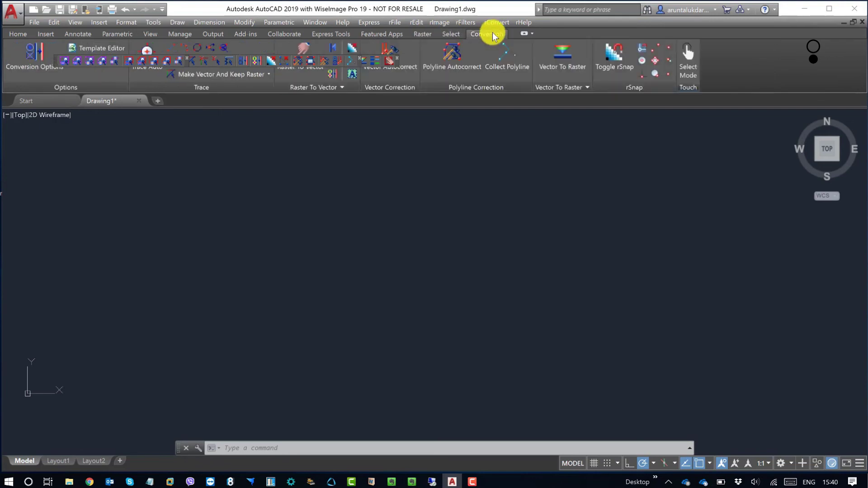
pyautogui.click(450, 33)
pyautogui.click(415, 34)
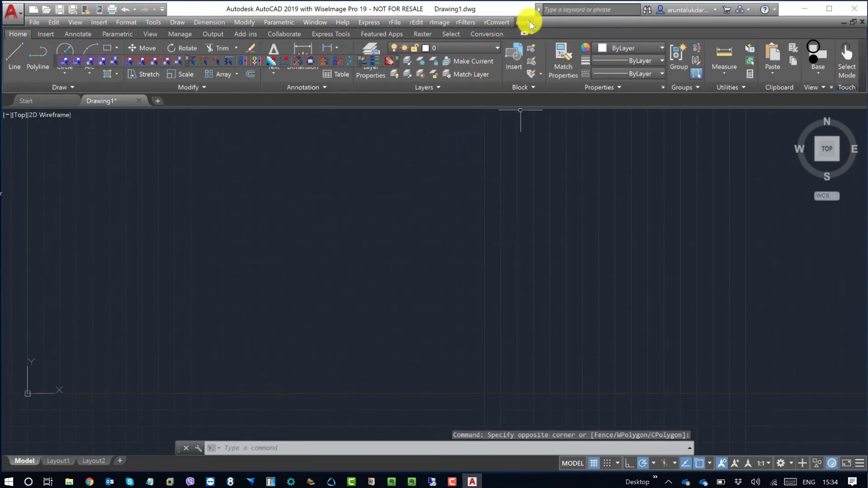
# Step: Show the WiseImage Pro version information and check its license type, license server and license expiration date
pyautogui.click(523, 22)
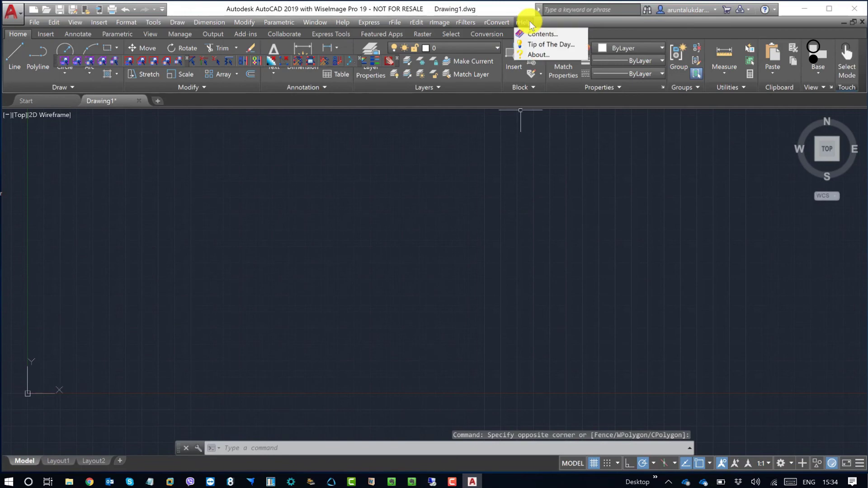
pyautogui.click(543, 54)
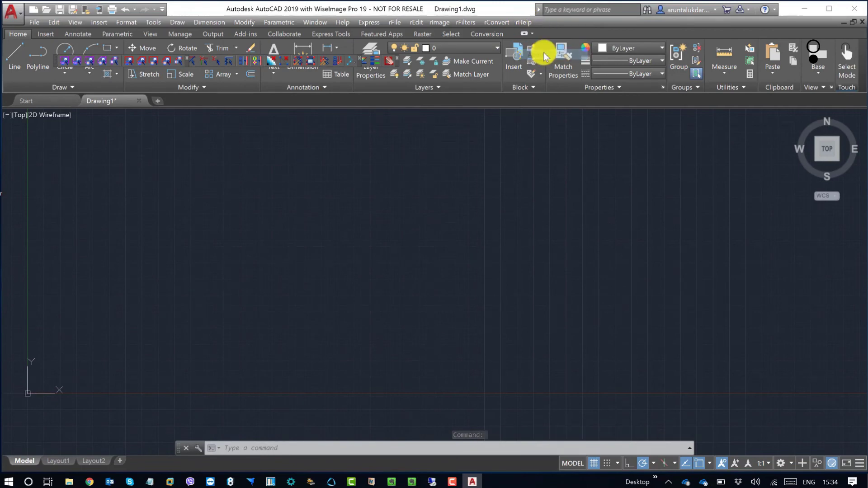
pyautogui.moveTo(464, 147); pyautogui.dragTo(517, 146)
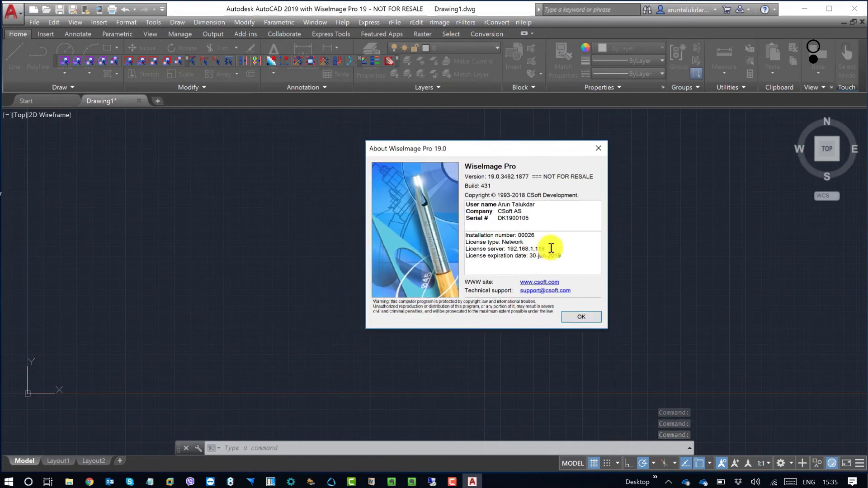
pyautogui.moveTo(523, 242); pyautogui.dragTo(468, 241)
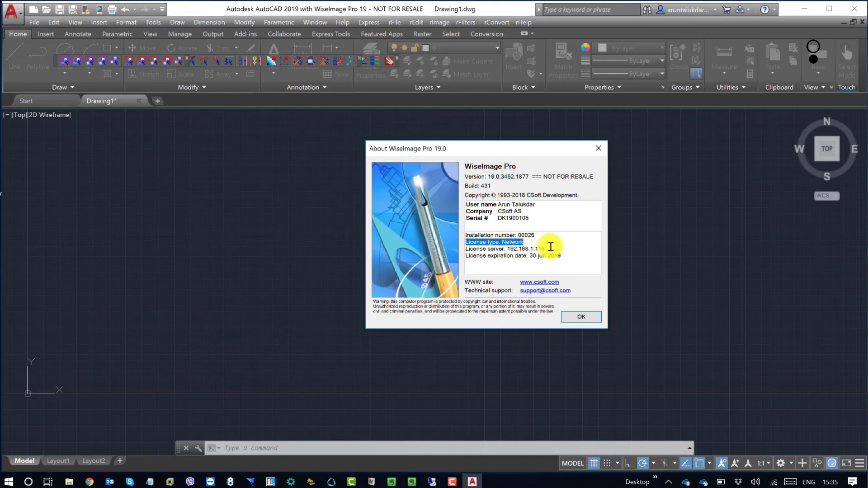
pyautogui.moveTo(552, 248); pyautogui.dragTo(466, 249)
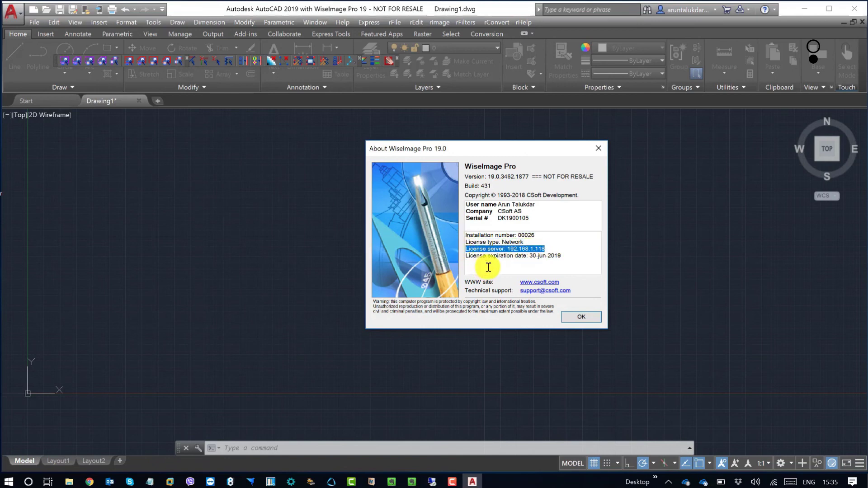
pyautogui.moveTo(562, 255); pyautogui.dragTo(470, 257)
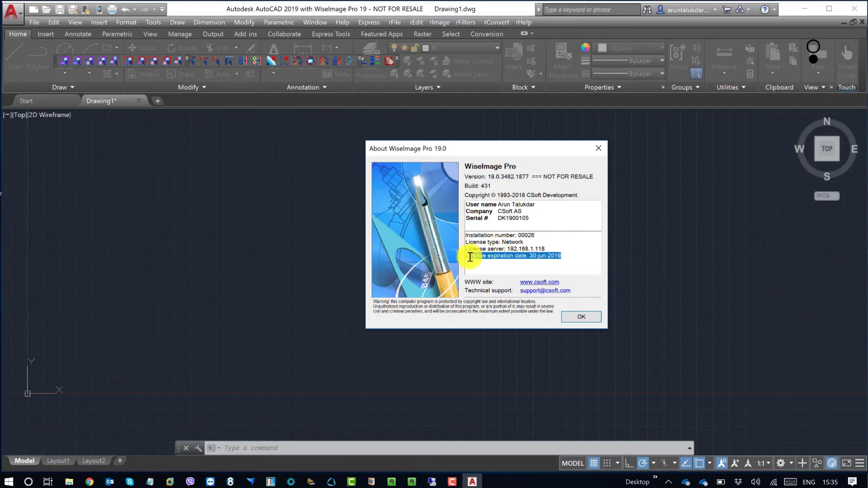